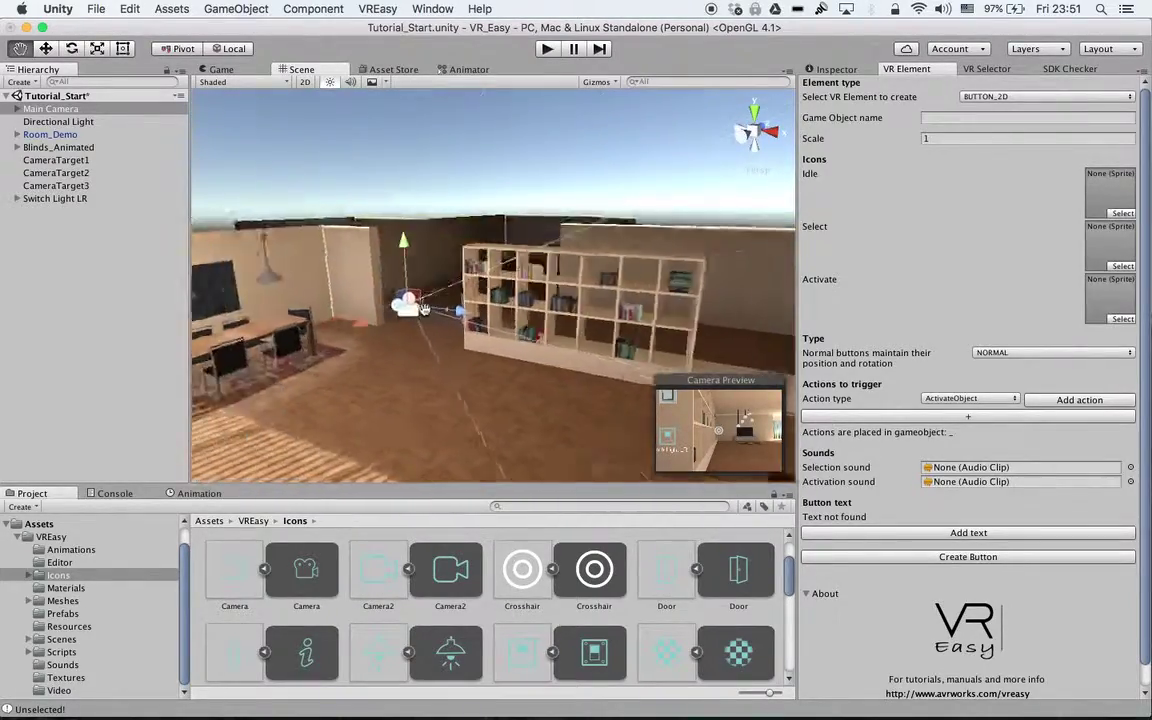
- Name the new BUTTON_2D element's game object "Next Scene"
{"action": "scroll", "coordinate": [483, 437], "scroll_direction": "up", "scroll_amount": 2}
{"action": "left_click_drag", "start_coordinate": [440, 355], "coordinate": [500, 312], "text": "alt"}
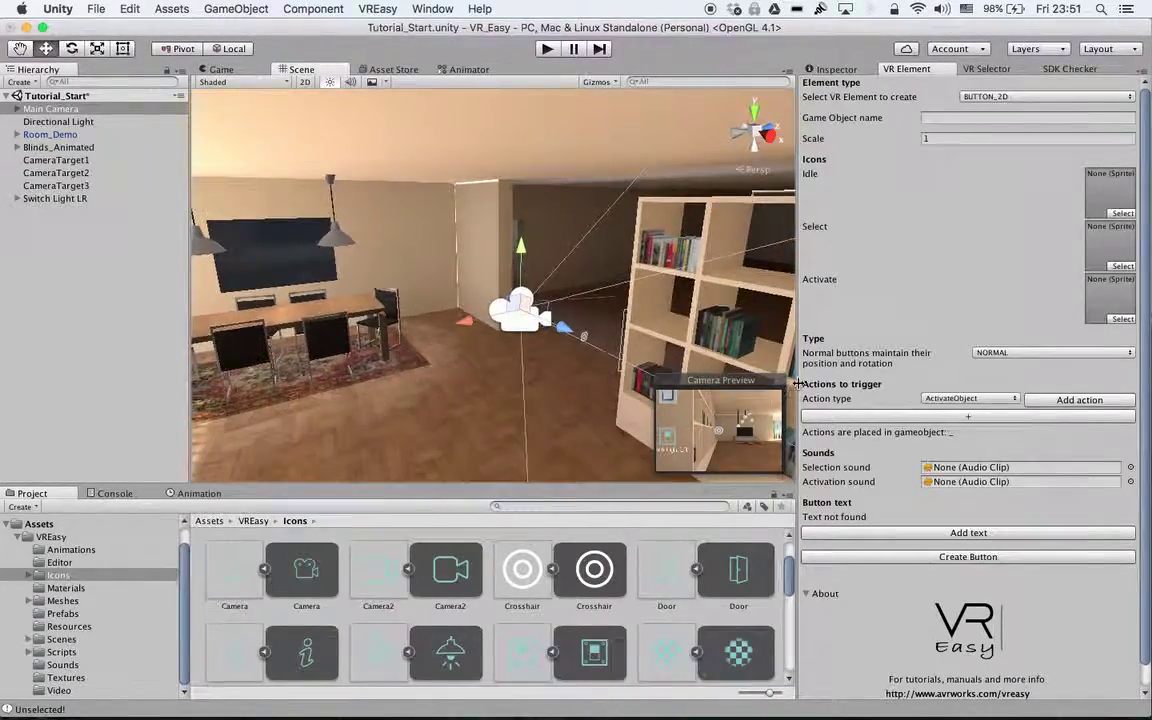
{"action": "left_click", "coordinate": [955, 399]}
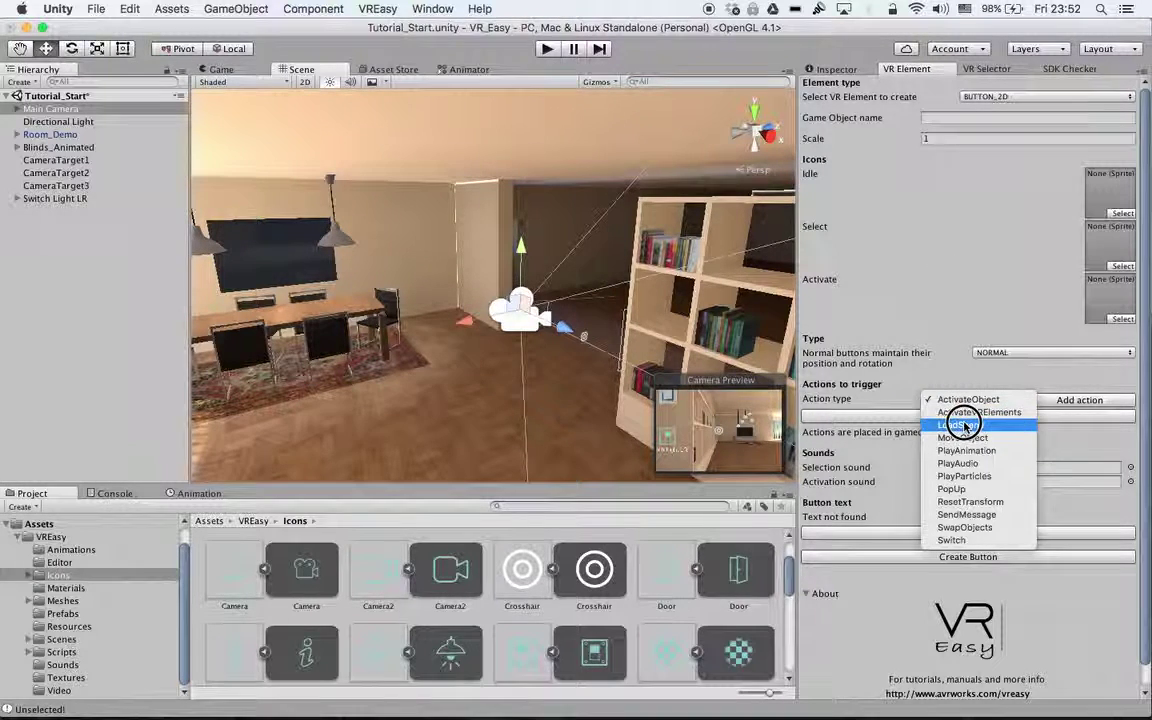
{"action": "left_click", "coordinate": [946, 186]}
{"action": "left_click", "coordinate": [965, 118]}
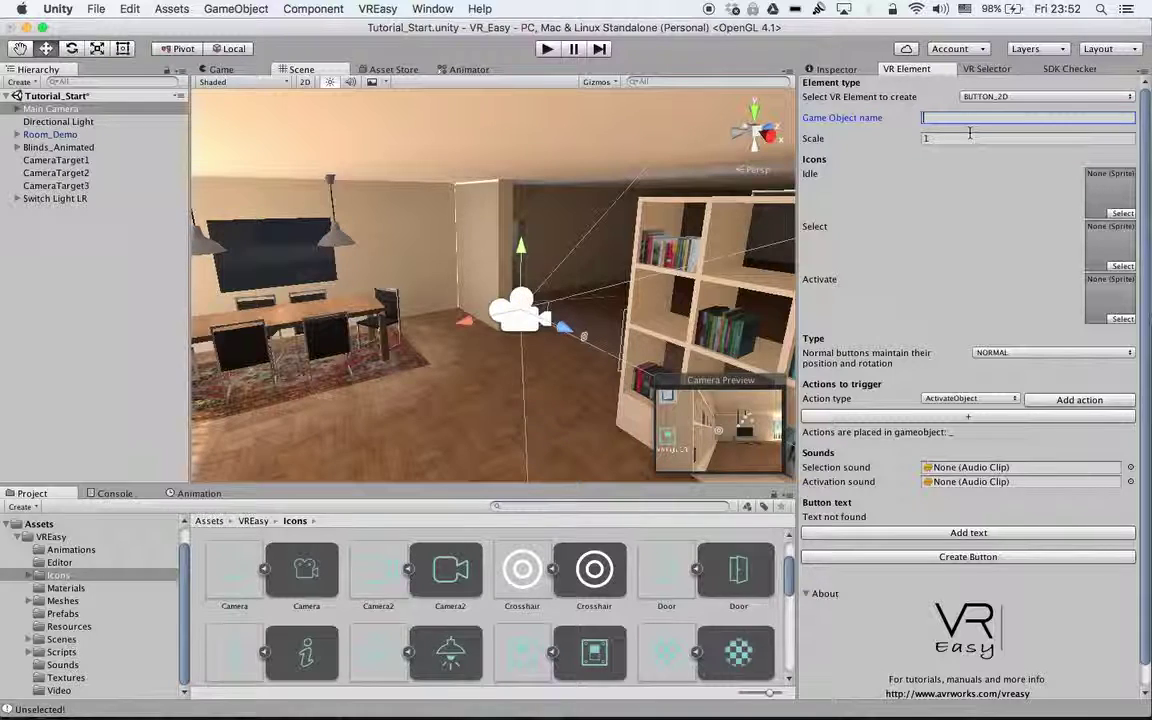
{"action": "type", "text": "Next Scene"}
- Assign the Next footprints icon to the Idle, Select and Activate states of the new button
{"action": "left_click_drag", "start_coordinate": [520, 333], "coordinate": [559, 379], "text": "alt"}
{"action": "right_click_drag", "start_coordinate": [558, 379], "coordinate": [571, 334], "text": "alt"}
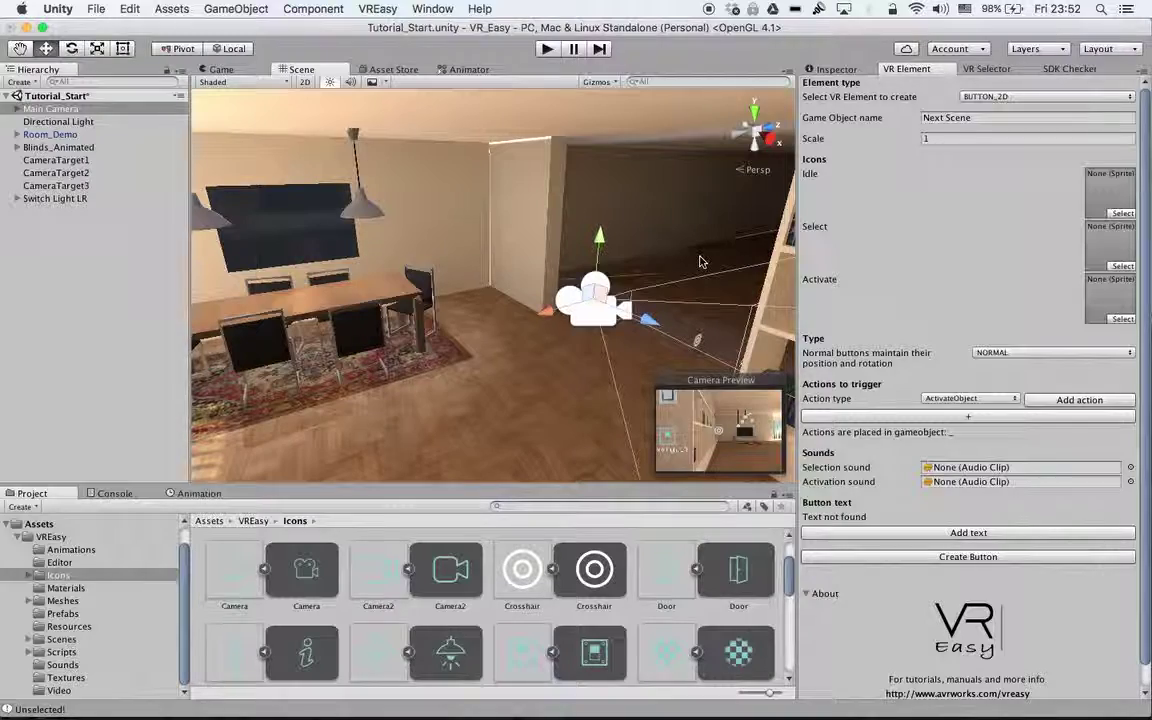
{"action": "left_click_drag", "start_coordinate": [638, 240], "coordinate": [463, 365], "text": "alt"}
{"action": "middle_click_drag", "start_coordinate": [463, 365], "coordinate": [607, 308]}
{"action": "left_click_drag", "start_coordinate": [607, 308], "coordinate": [553, 275], "text": "alt"}
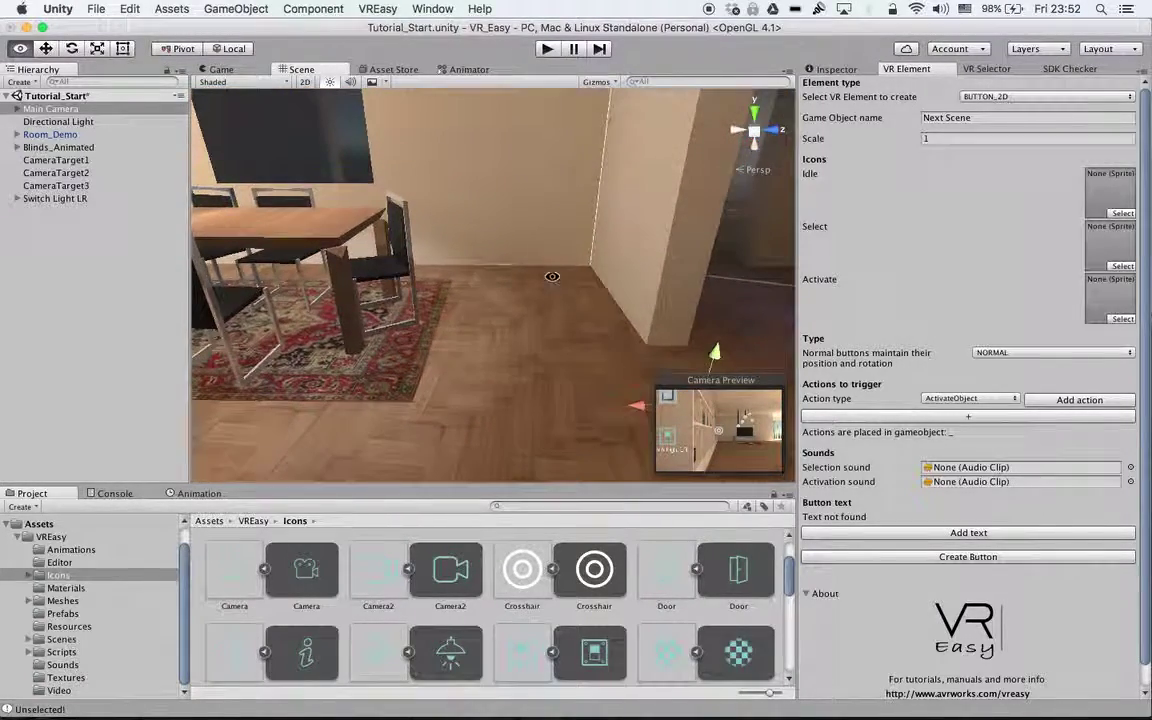
{"action": "left_click_drag", "start_coordinate": [561, 330], "coordinate": [558, 294], "text": "alt"}
{"action": "left_click", "coordinate": [980, 119]}
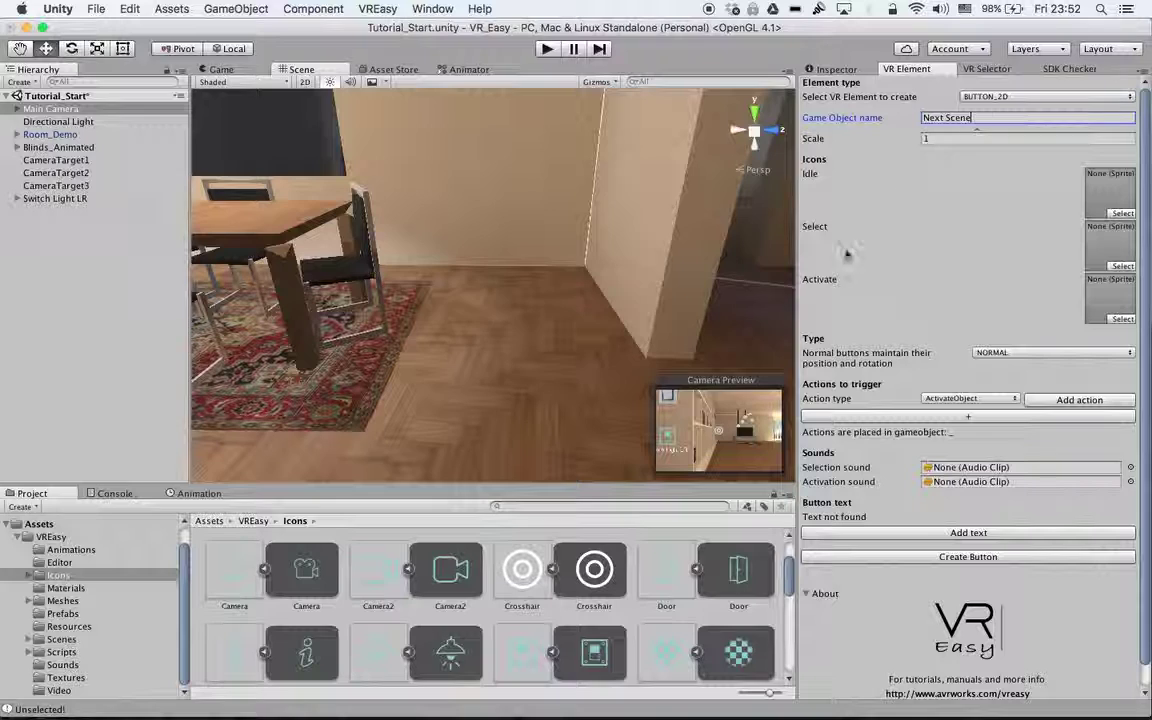
{"action": "scroll", "coordinate": [527, 605], "scroll_direction": "down", "scroll_amount": 5}
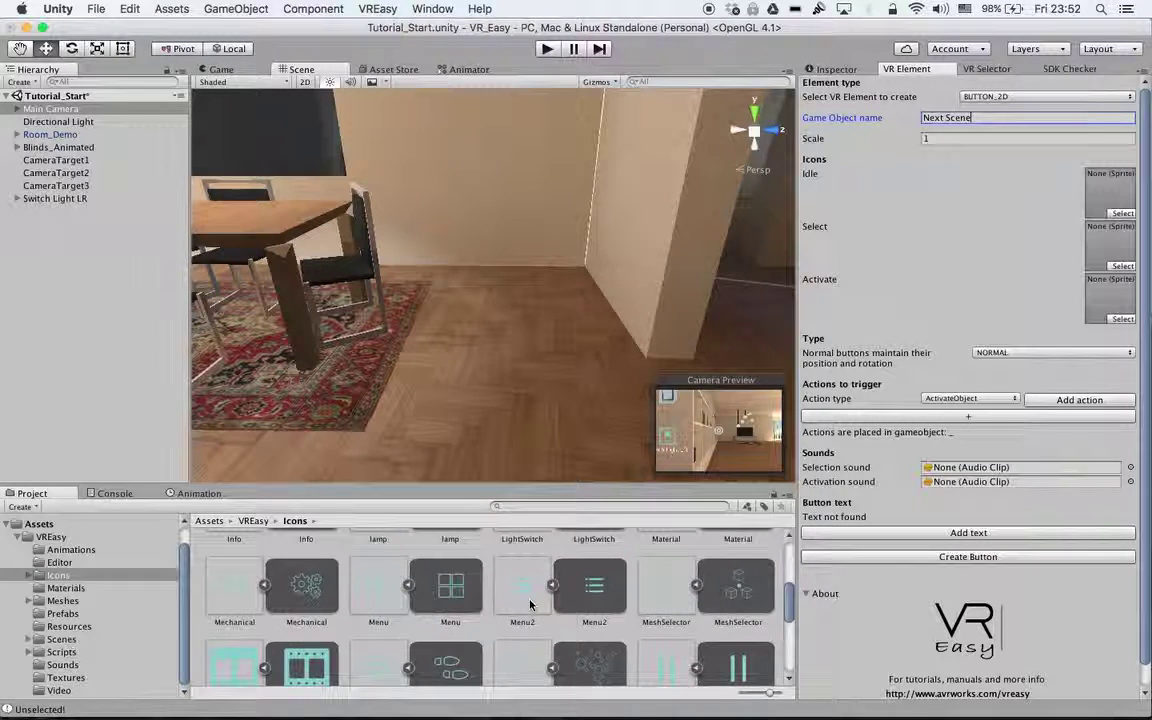
{"action": "scroll", "coordinate": [530, 603], "scroll_direction": "down", "scroll_amount": 2}
{"action": "left_click", "coordinate": [445, 550]}
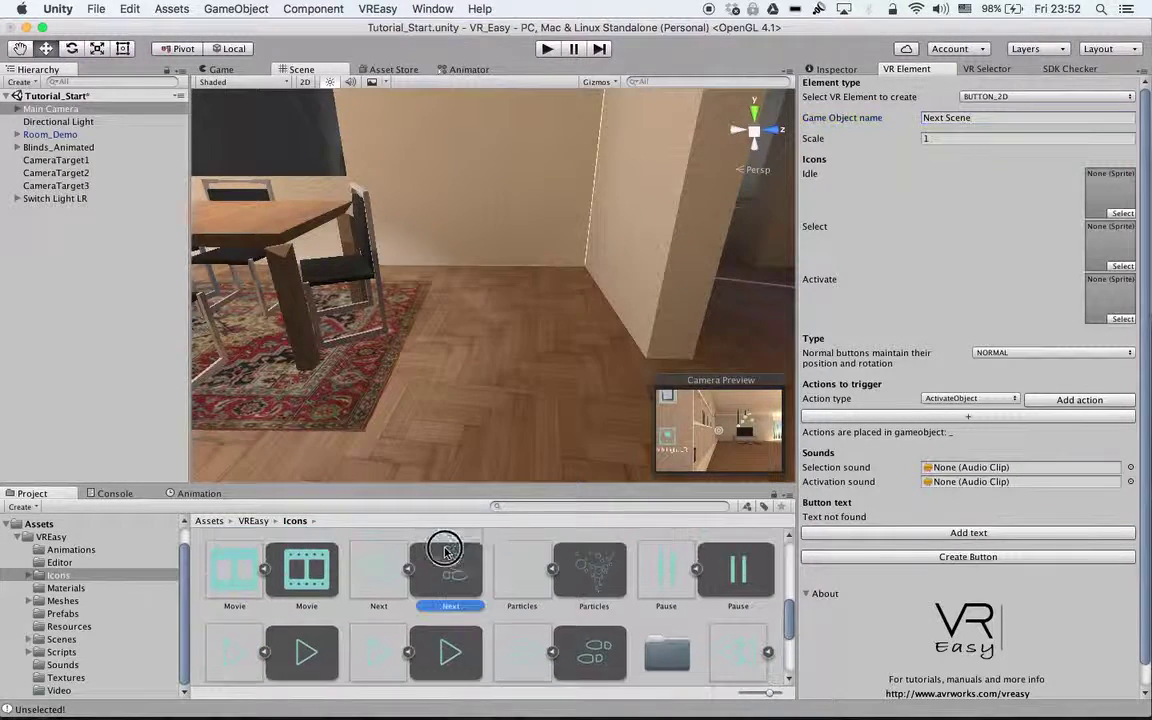
{"action": "left_click_drag", "start_coordinate": [445, 550], "coordinate": [1108, 192]}
{"action": "left_click_drag", "start_coordinate": [445, 568], "coordinate": [1108, 240]}
{"action": "left_click_drag", "start_coordinate": [812, 462], "coordinate": [1108, 295]}
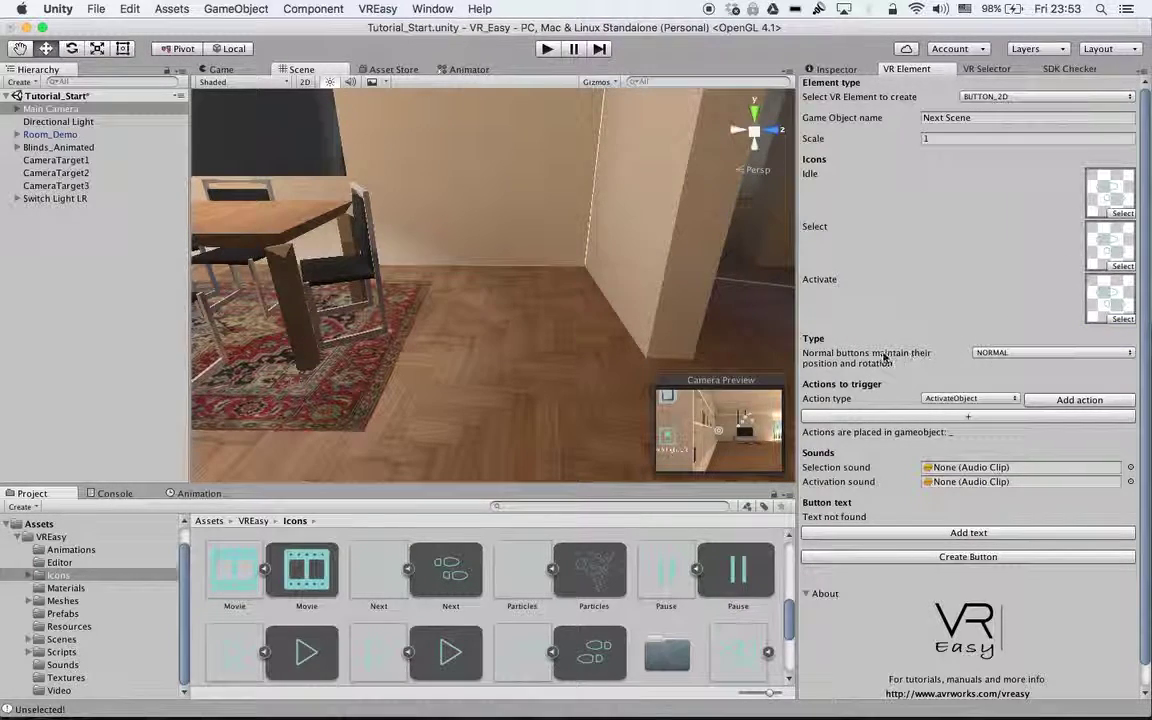
- Set the button type to BILLBOARD and add a LoadScene action to its triggered actions
{"action": "left_click", "coordinate": [1003, 352]}
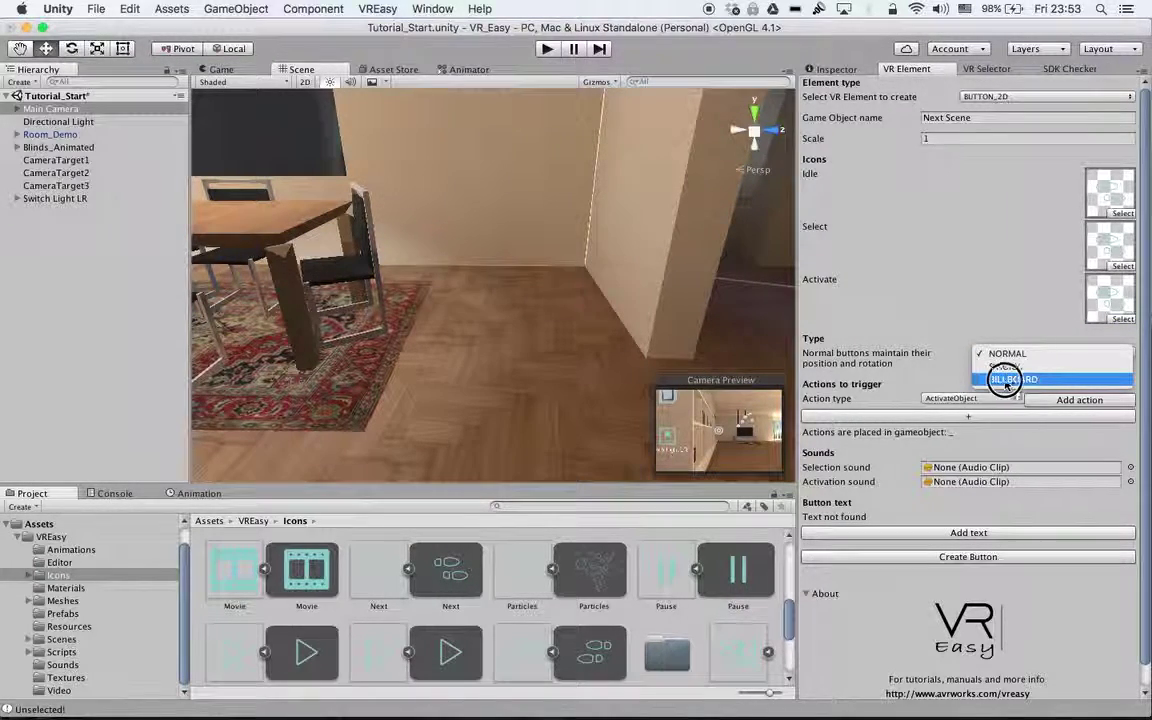
{"action": "left_click", "coordinate": [1004, 380]}
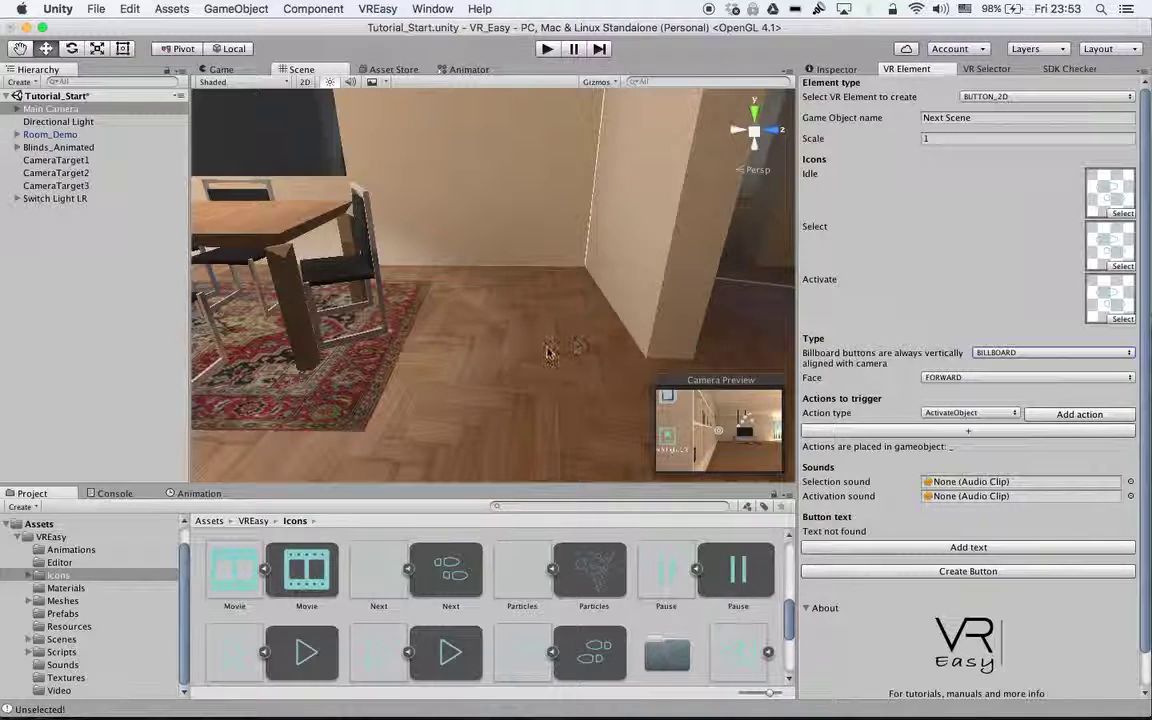
{"action": "left_click", "coordinate": [960, 413]}
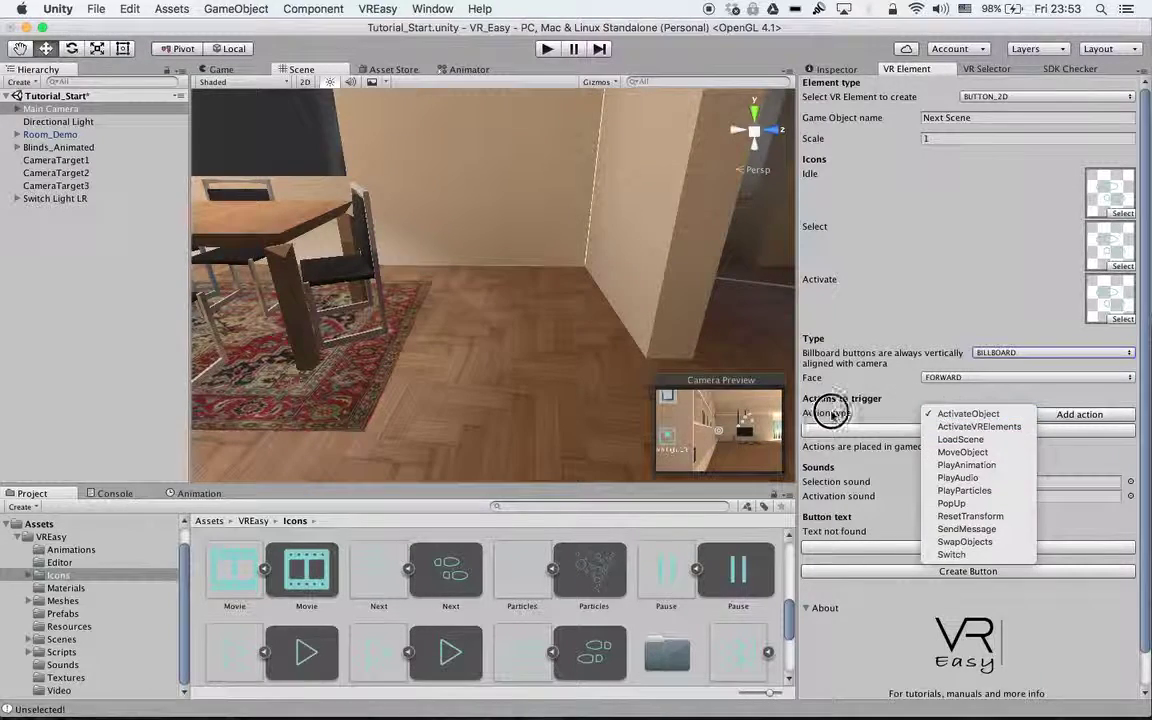
{"action": "left_click", "coordinate": [963, 440]}
{"action": "left_click", "coordinate": [1030, 415]}
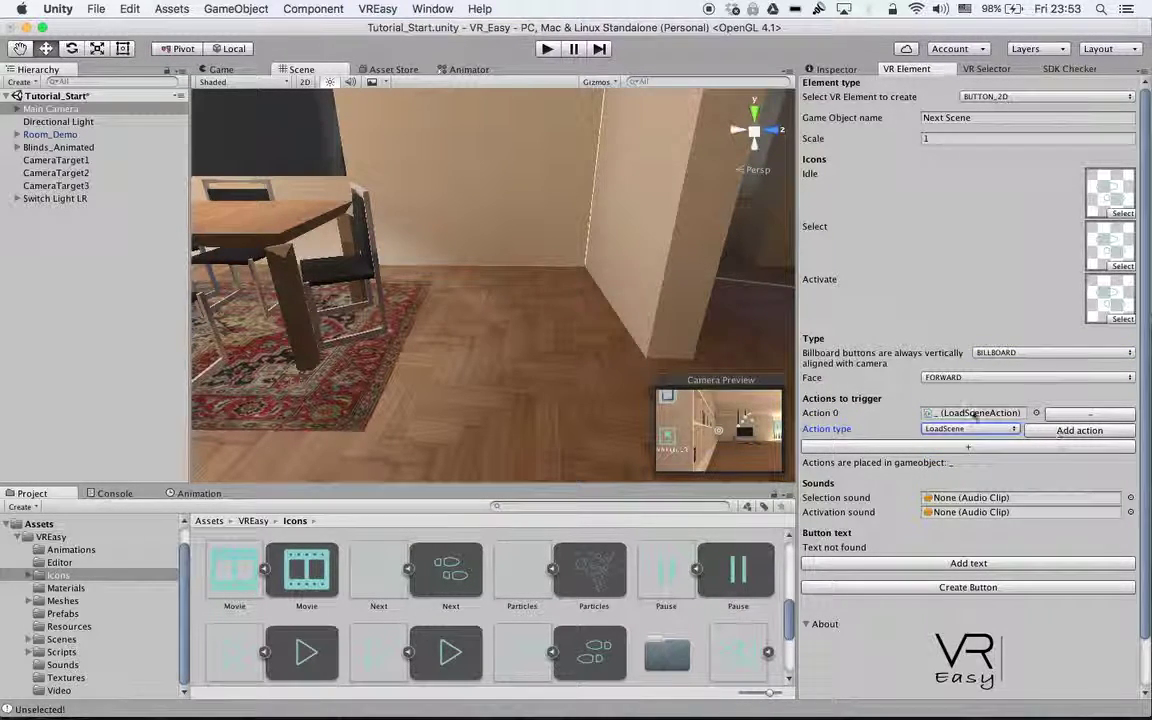
- Add the text "Next Scene" to the button and create it on the floor beside the dining table
{"action": "left_click", "coordinate": [960, 562]}
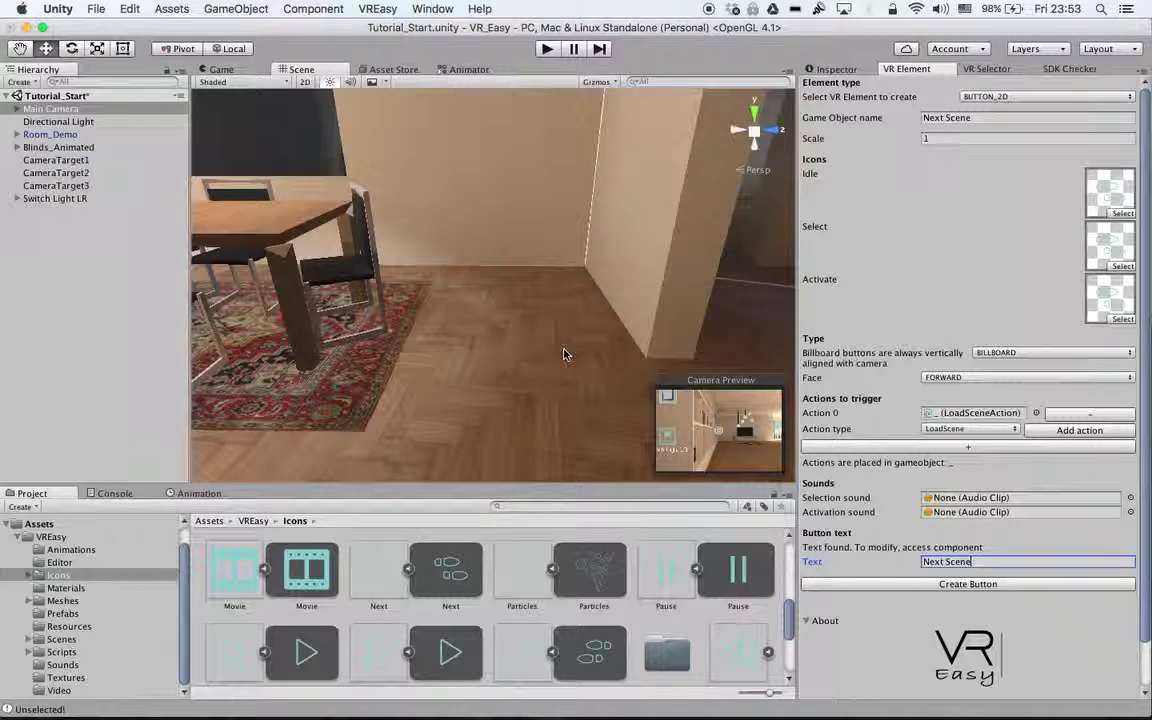
{"action": "left_click_drag", "start_coordinate": [563, 358], "coordinate": [604, 411], "text": "alt"}
{"action": "left_click", "coordinate": [921, 585]}
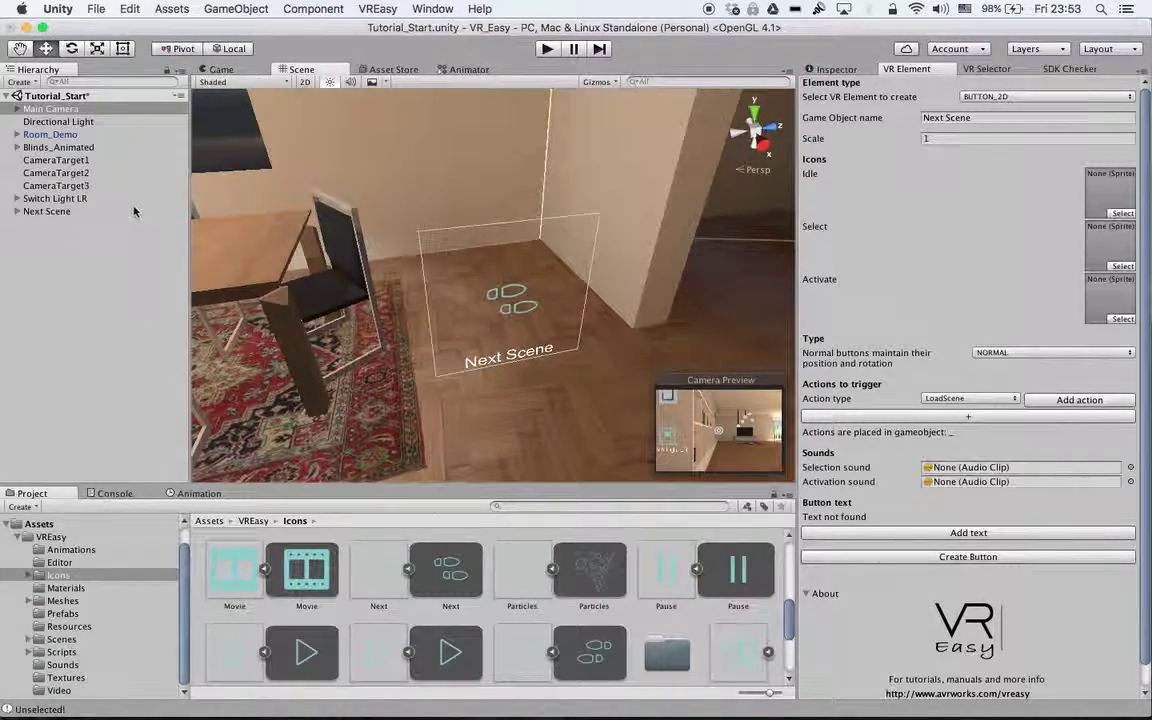
- Assign the Tutorial_Finish scene as the scene to load in the Next Scene button's Load Scene Action
{"action": "left_click", "coordinate": [60, 212]}
{"action": "left_click_drag", "start_coordinate": [485, 298], "coordinate": [566, 322]}
{"action": "left_click", "coordinate": [836, 69]}
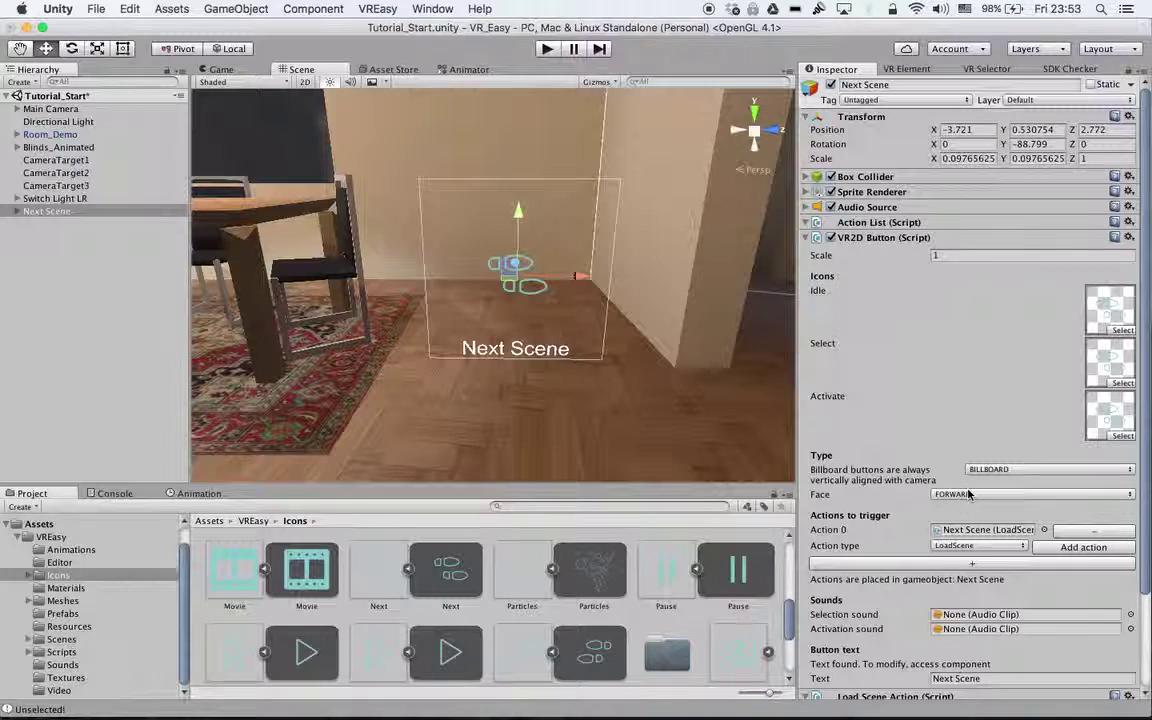
{"action": "scroll", "coordinate": [968, 492], "scroll_direction": "down", "scroll_amount": 4}
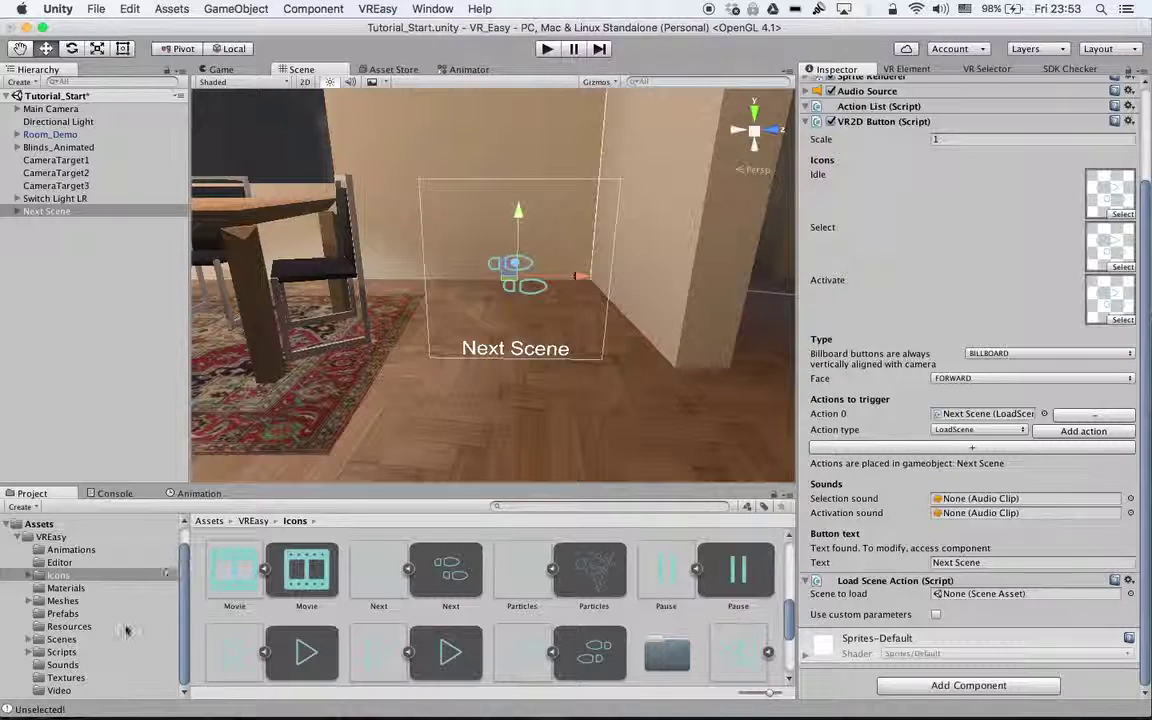
{"action": "left_click", "coordinate": [60, 639]}
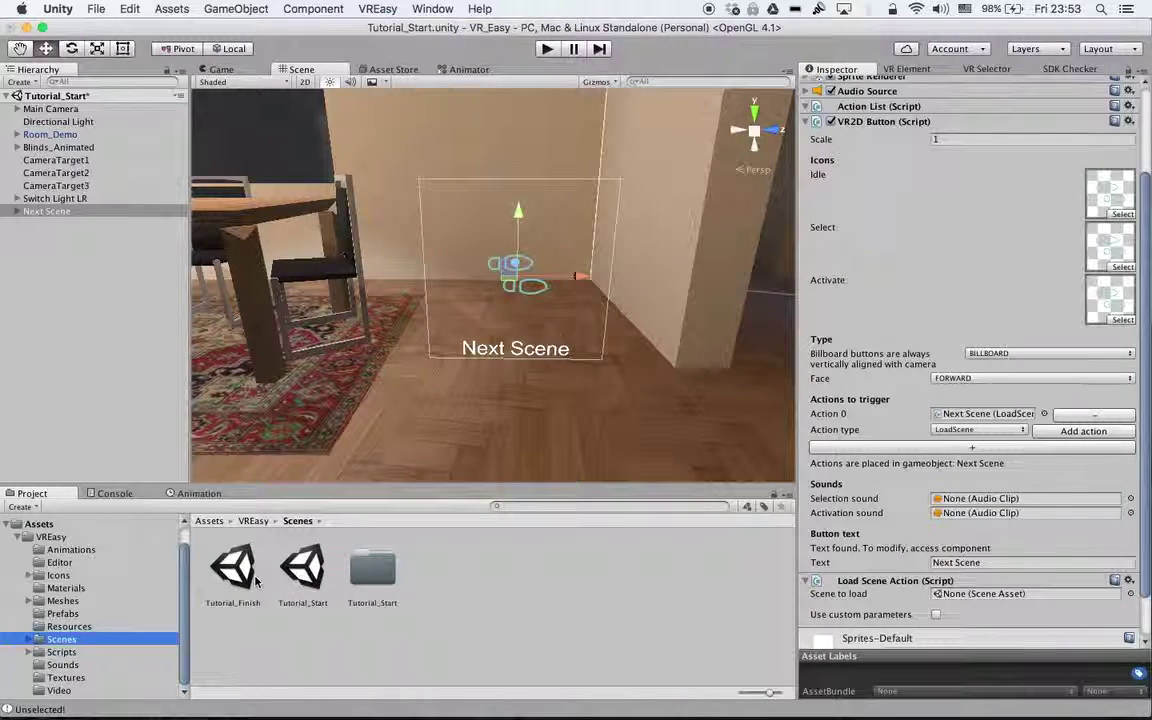
{"action": "left_click_drag", "start_coordinate": [228, 580], "coordinate": [955, 595]}
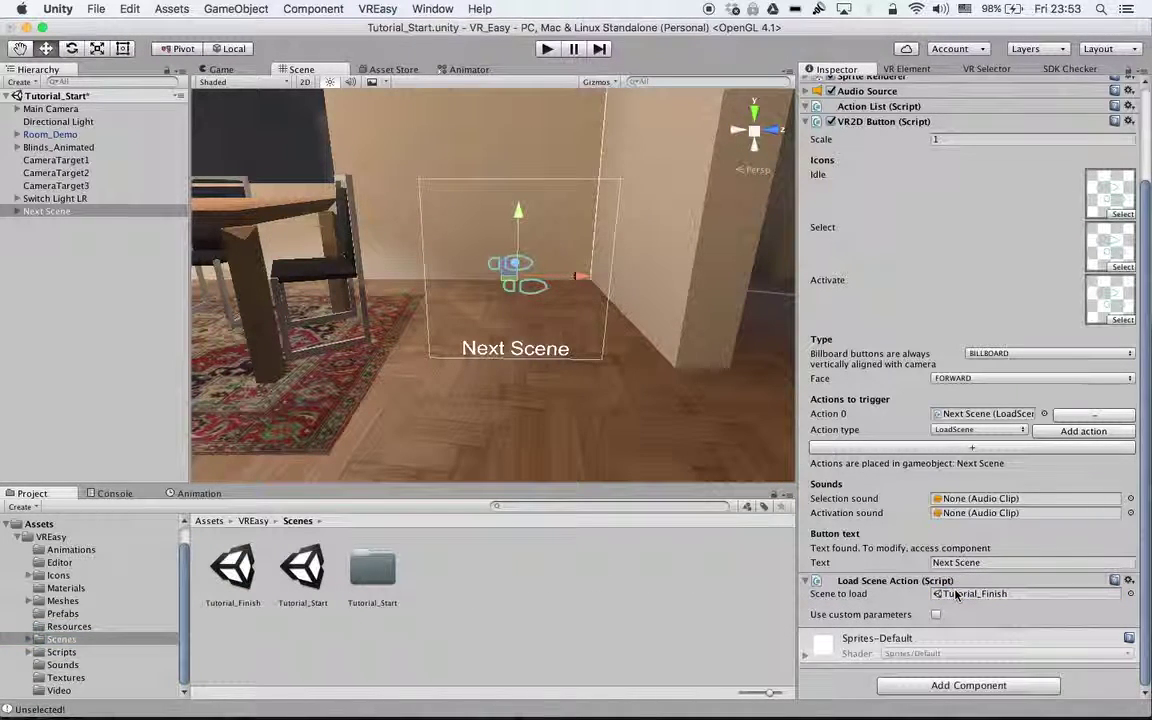
- Add the Tutorial_Finish and Tutorial_Start scenes to Scenes In Build and check the list
{"action": "left_click", "coordinate": [88, 10]}
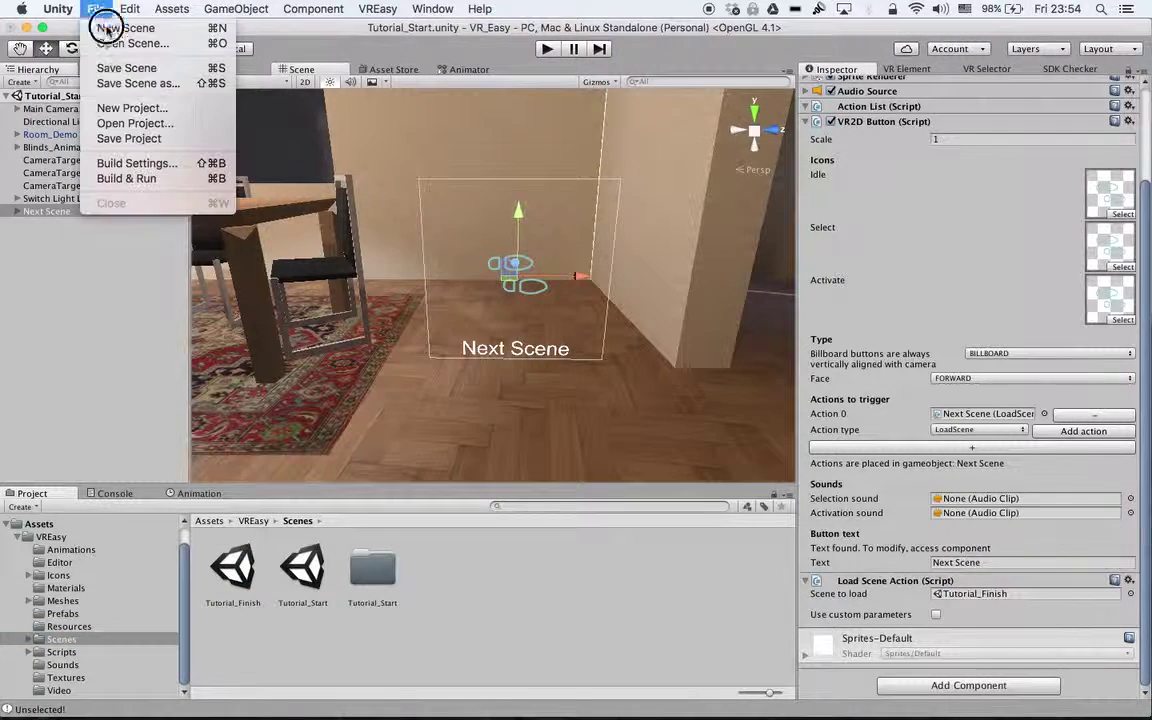
{"action": "left_click", "coordinate": [140, 160]}
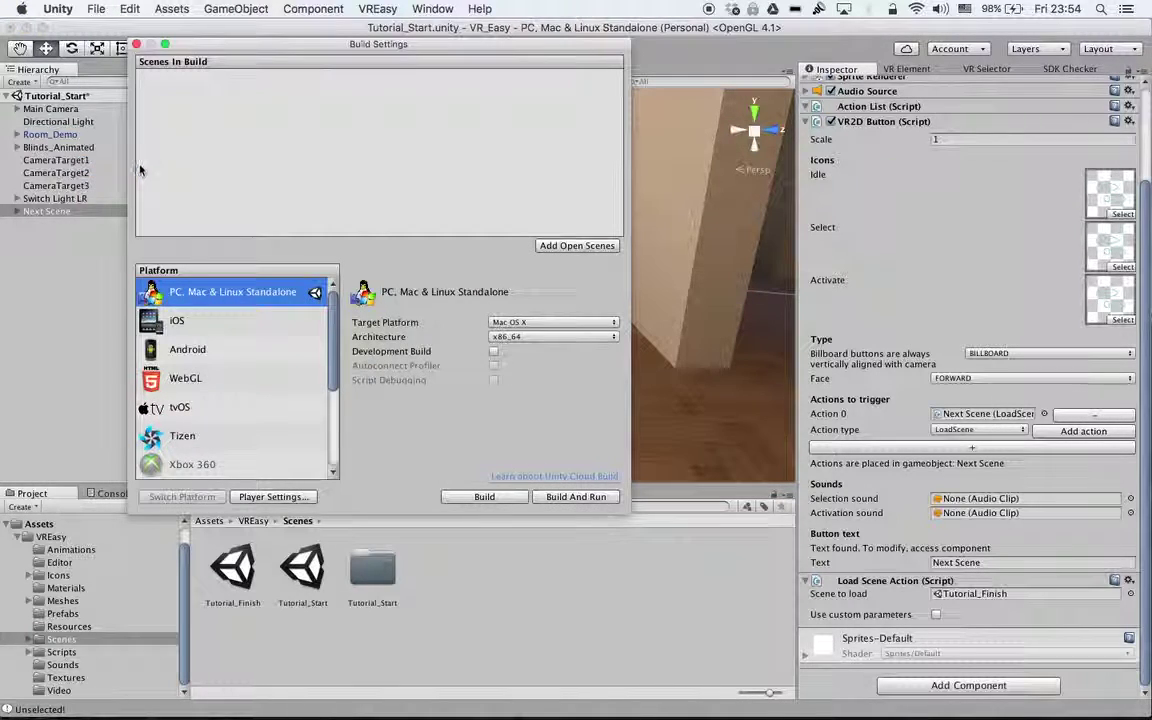
{"action": "left_click", "coordinate": [283, 568]}
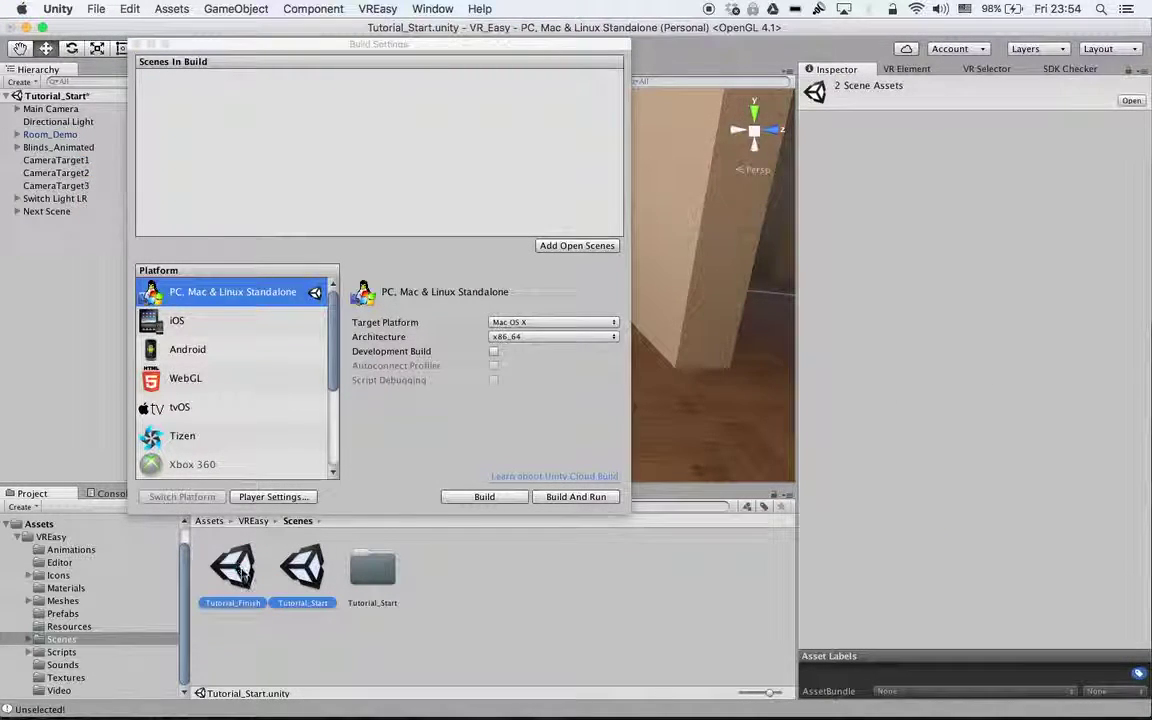
{"action": "left_click_drag", "start_coordinate": [240, 572], "coordinate": [260, 147]}
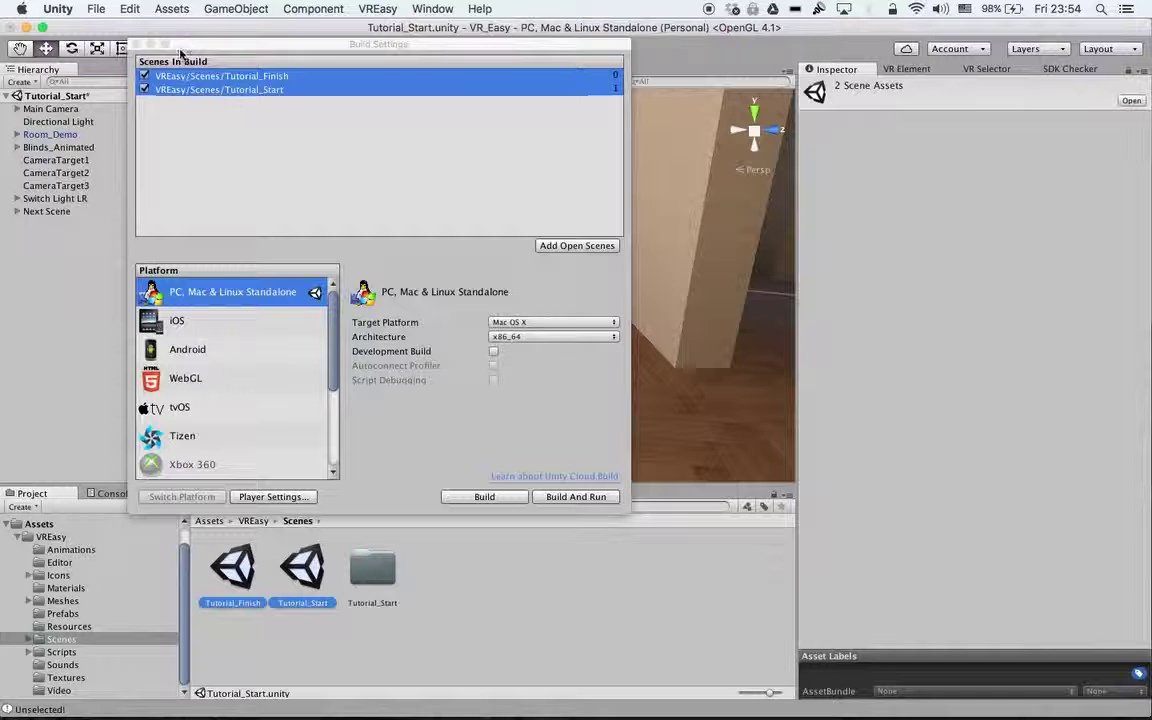
{"action": "left_click", "coordinate": [138, 45]}
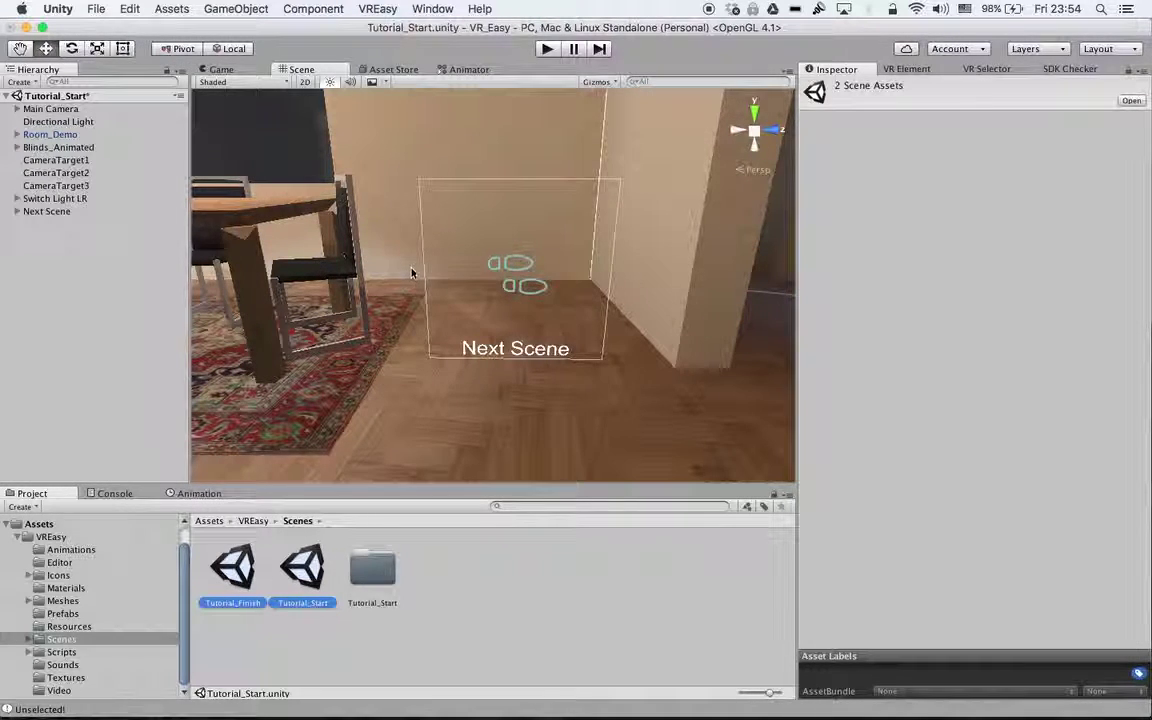
{"action": "left_click", "coordinate": [96, 9]}
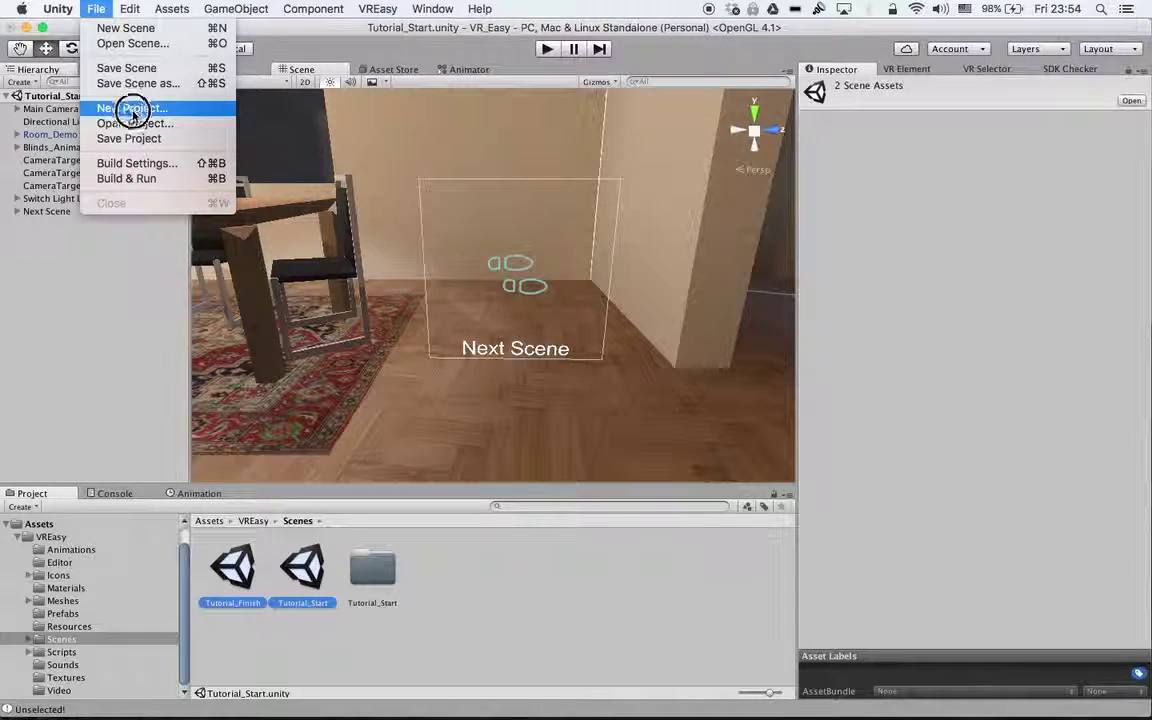
{"action": "left_click", "coordinate": [155, 163]}
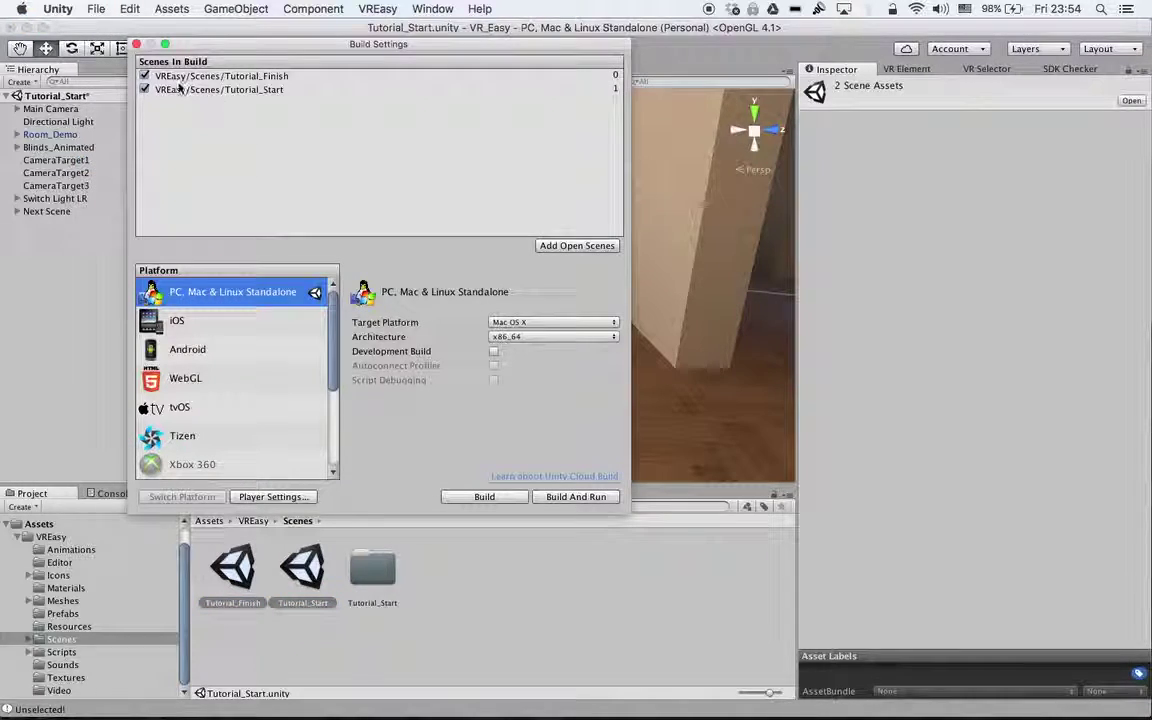
{"action": "left_click", "coordinate": [137, 44]}
- Select the Main Camera and run the scene in play mode
{"action": "left_click_drag", "start_coordinate": [362, 245], "coordinate": [512, 312], "text": "alt"}
{"action": "right_click_drag", "start_coordinate": [512, 312], "coordinate": [508, 260], "text": "alt"}
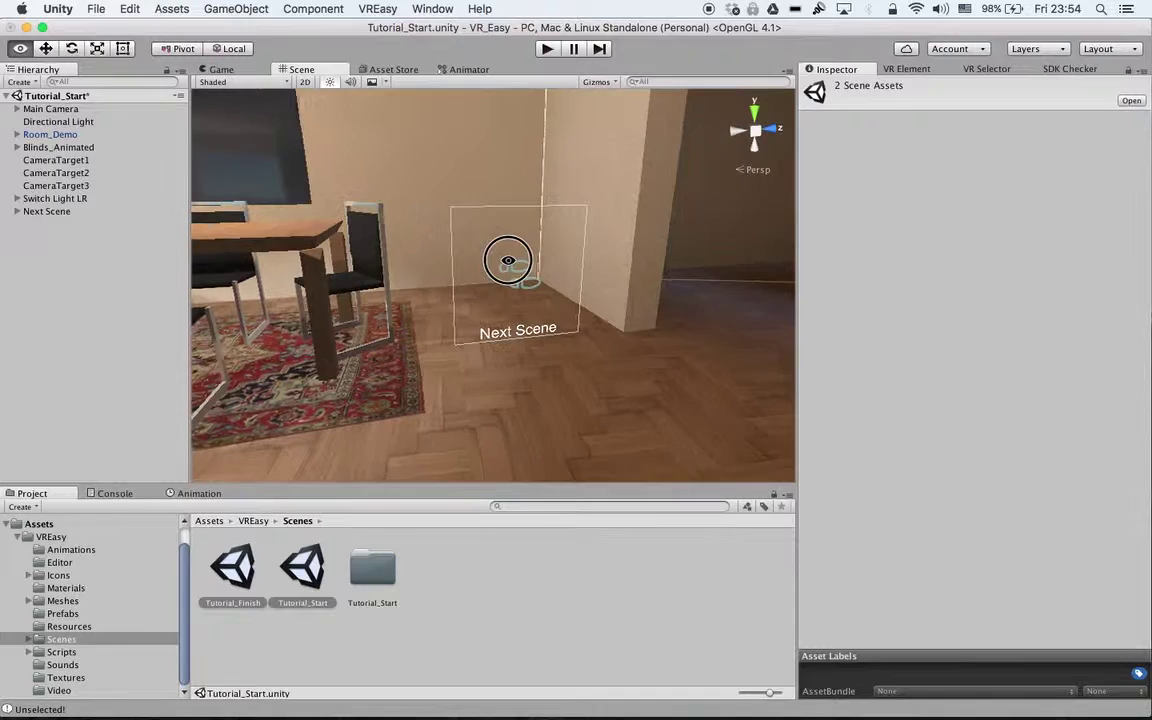
{"action": "left_click_drag", "start_coordinate": [508, 260], "coordinate": [561, 281], "text": "alt"}
{"action": "scroll", "coordinate": [470, 280], "scroll_direction": "down", "scroll_amount": 3, "text": "alt"}
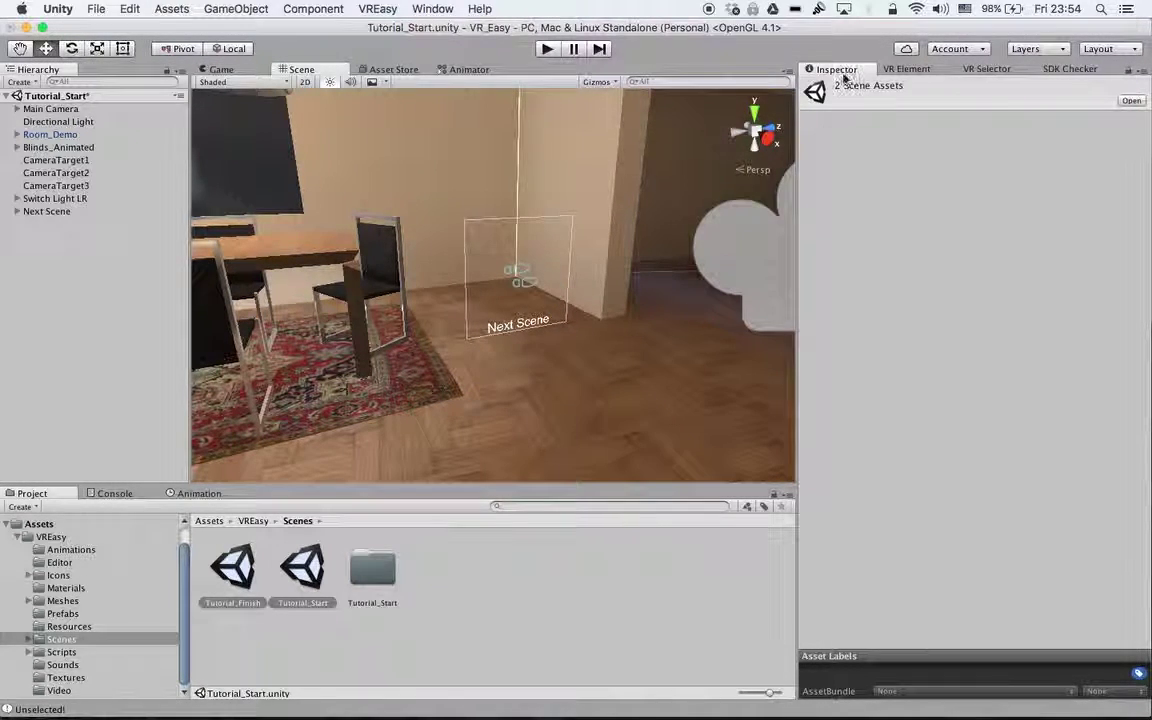
{"action": "left_click", "coordinate": [61, 110]}
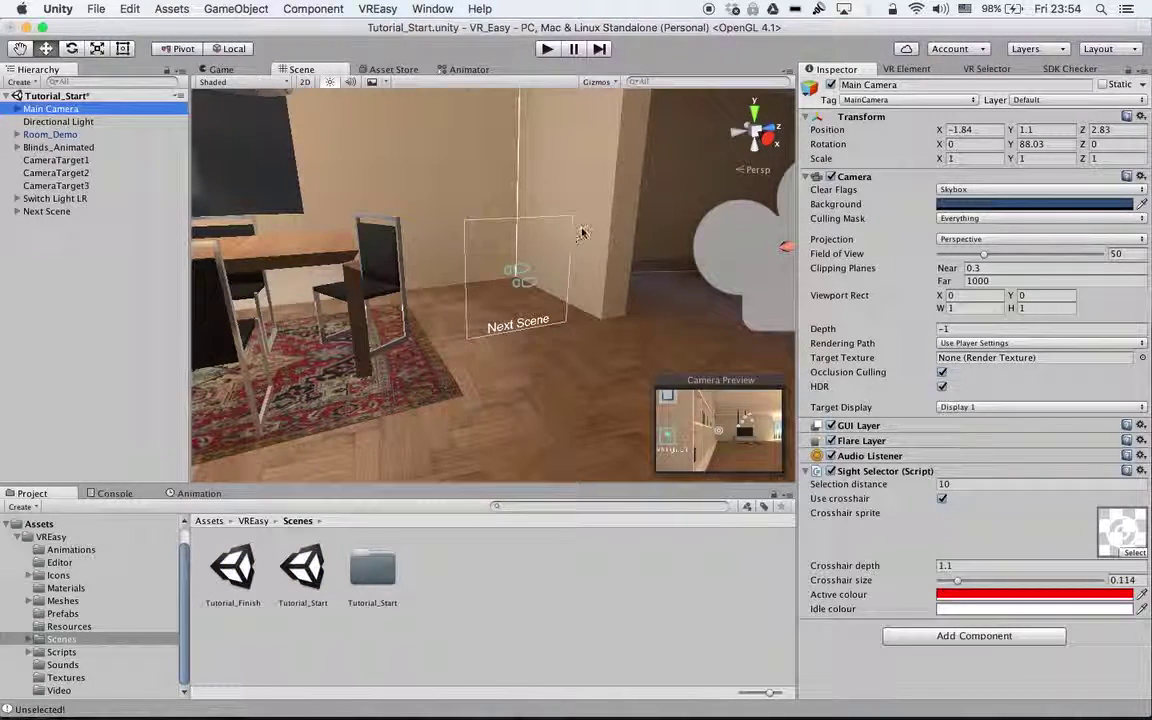
{"action": "left_click", "coordinate": [547, 48]}
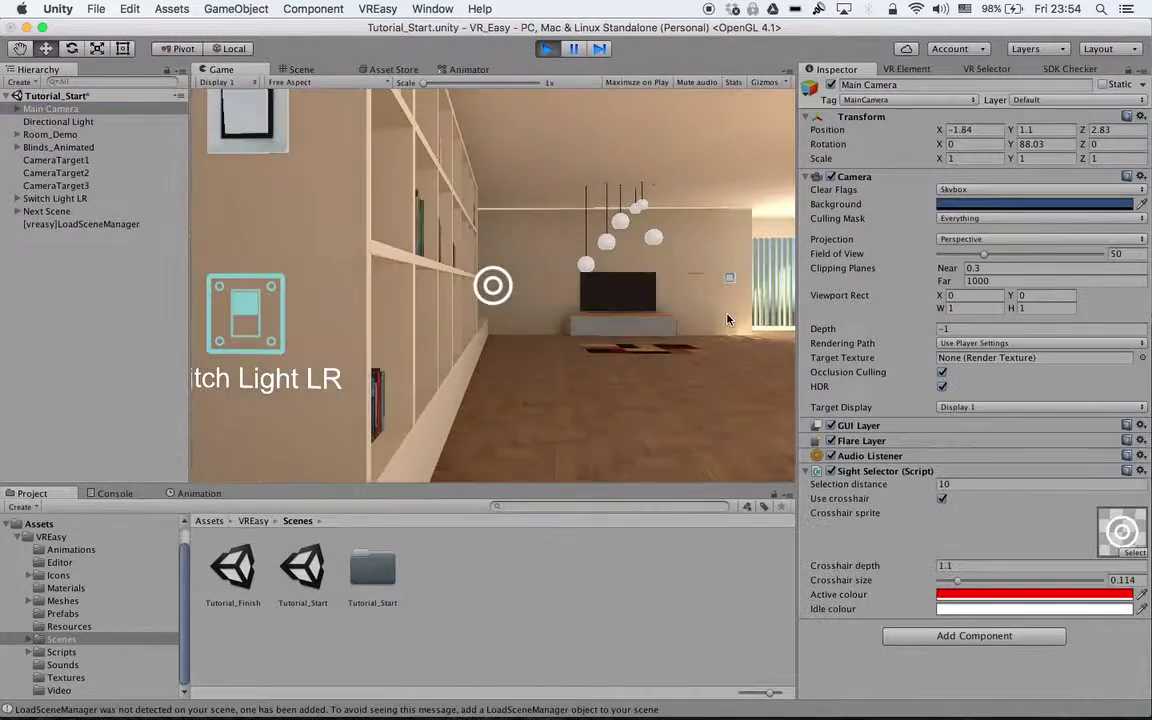
- Test the Next Scene button by rotating the camera to Y 268.5 and tilting it down onto the footprints, then stop play mode
{"action": "left_click", "coordinate": [1014, 147]}
{"action": "left_click_drag", "start_coordinate": [1013, 146], "coordinate": [1085, 196]}
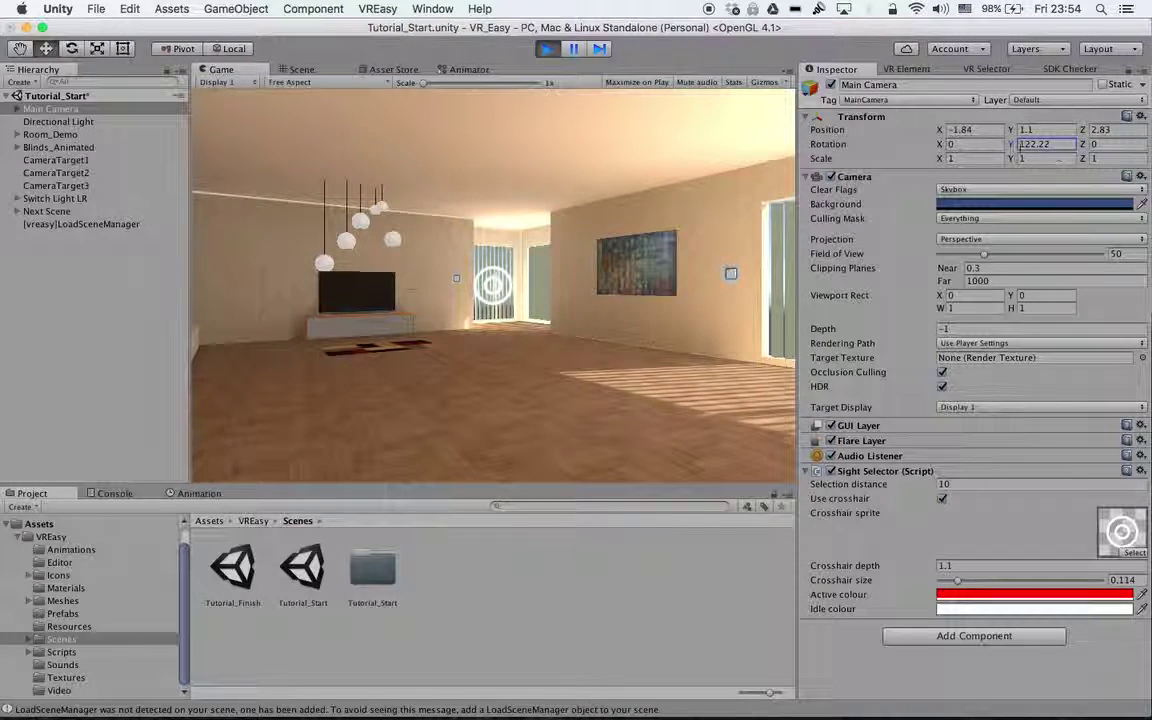
{"action": "left_click_drag", "start_coordinate": [1018, 144], "coordinate": [858, 192]}
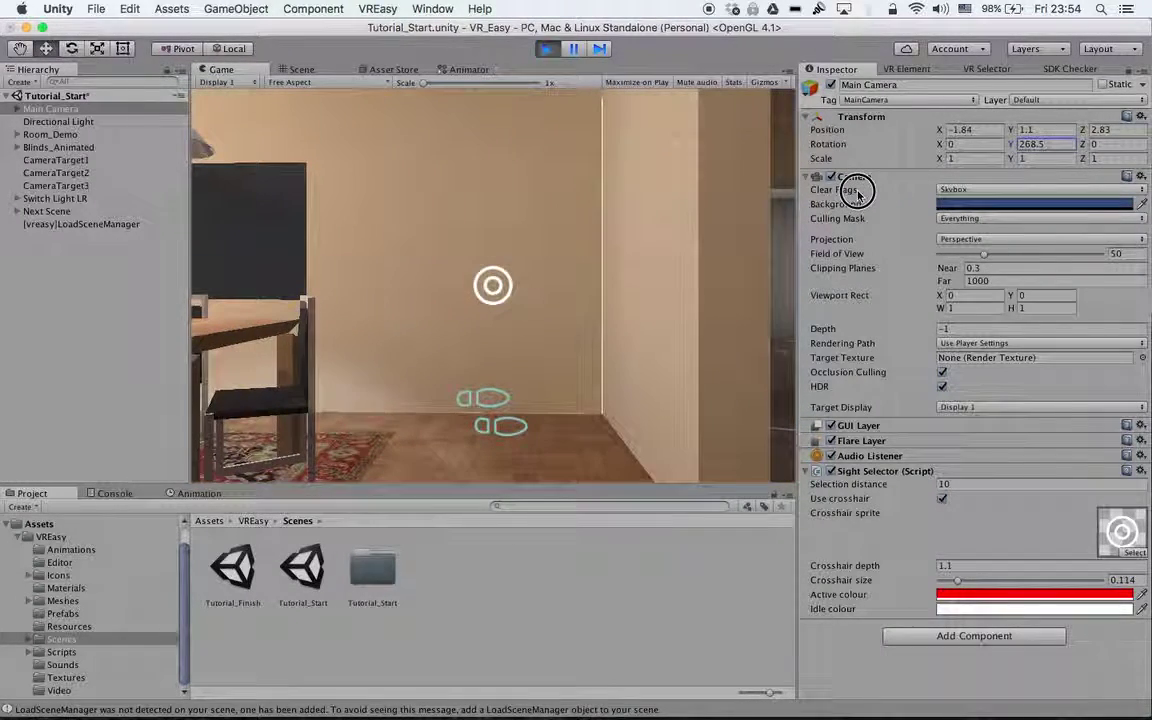
{"action": "left_click_drag", "start_coordinate": [948, 144], "coordinate": [982, 142]}
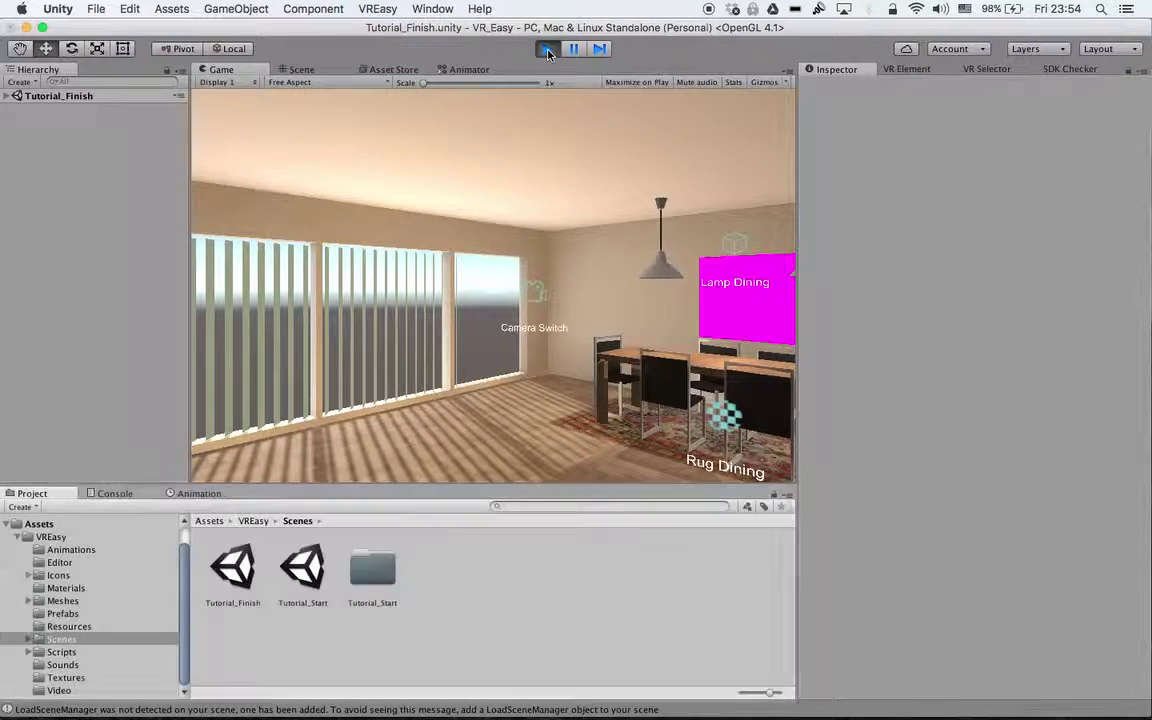
{"action": "left_click", "coordinate": [548, 49]}
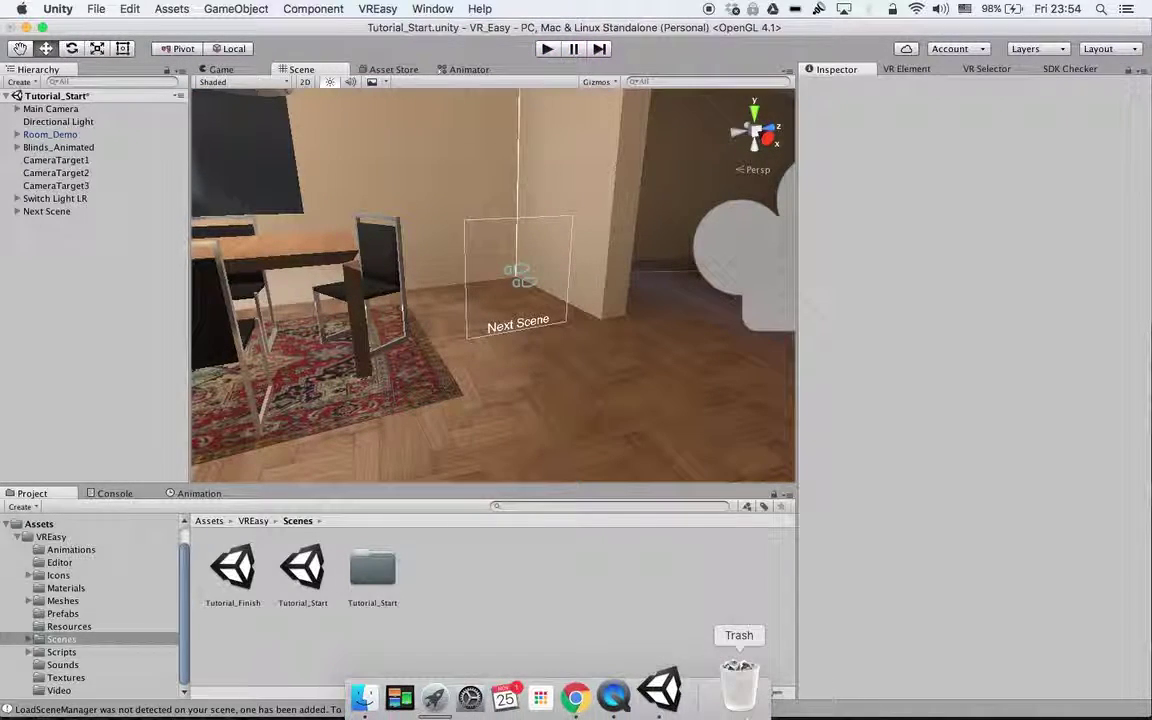
- Return to the VR element creation settings with the Main Camera selected and look through the available action types
{"action": "left_click", "coordinate": [48, 211]}
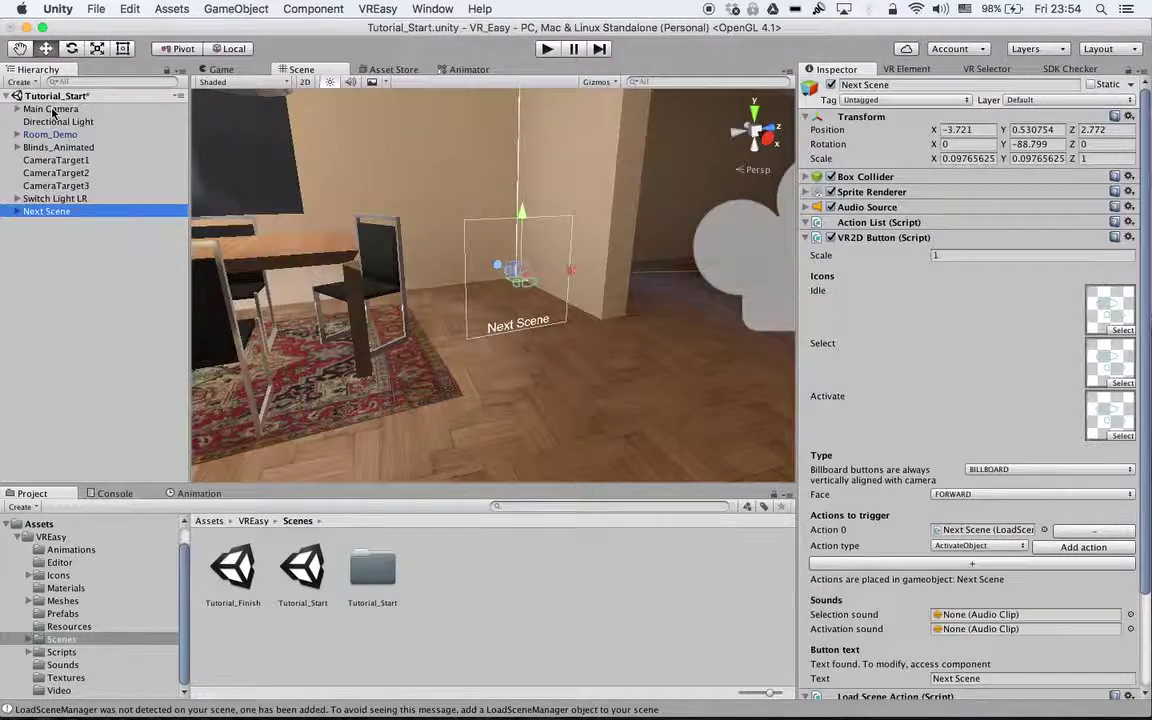
{"action": "left_click", "coordinate": [51, 109]}
{"action": "left_click", "coordinate": [905, 69]}
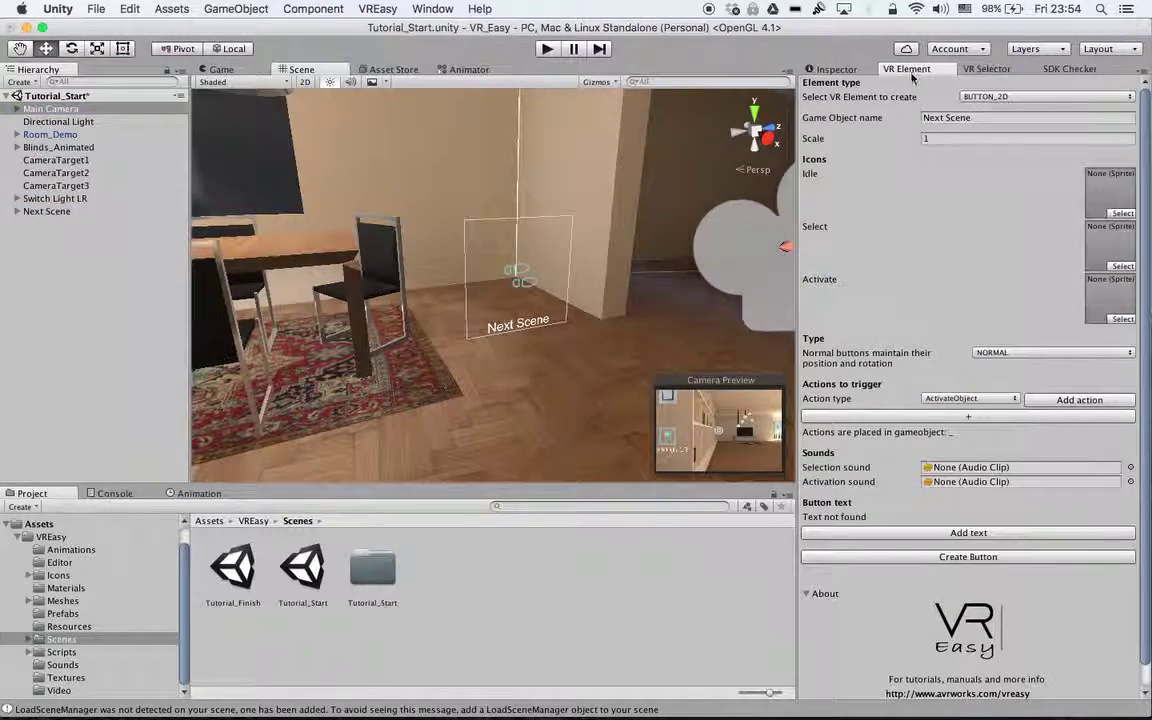
{"action": "right_click_drag", "start_coordinate": [581, 303], "coordinate": [627, 378]}
{"action": "left_click", "coordinate": [983, 400]}
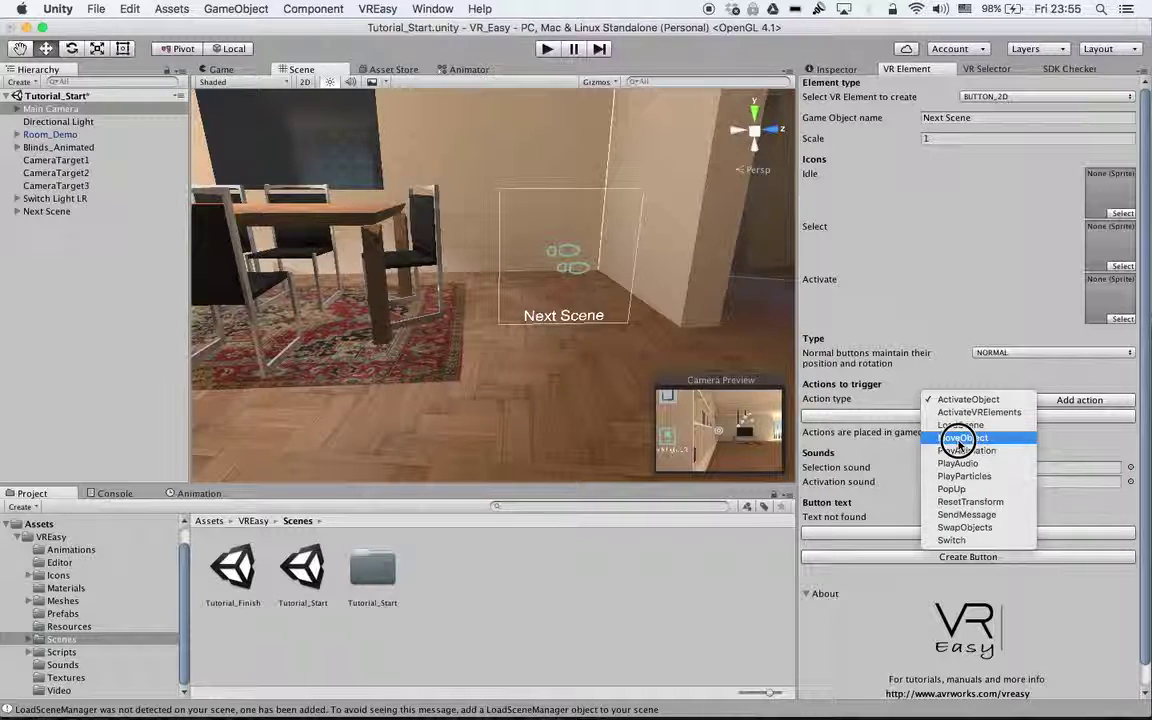
{"action": "left_click_drag", "start_coordinate": [939, 441], "coordinate": [888, 334]}
{"action": "mouse_move", "coordinate": [686, 700]}
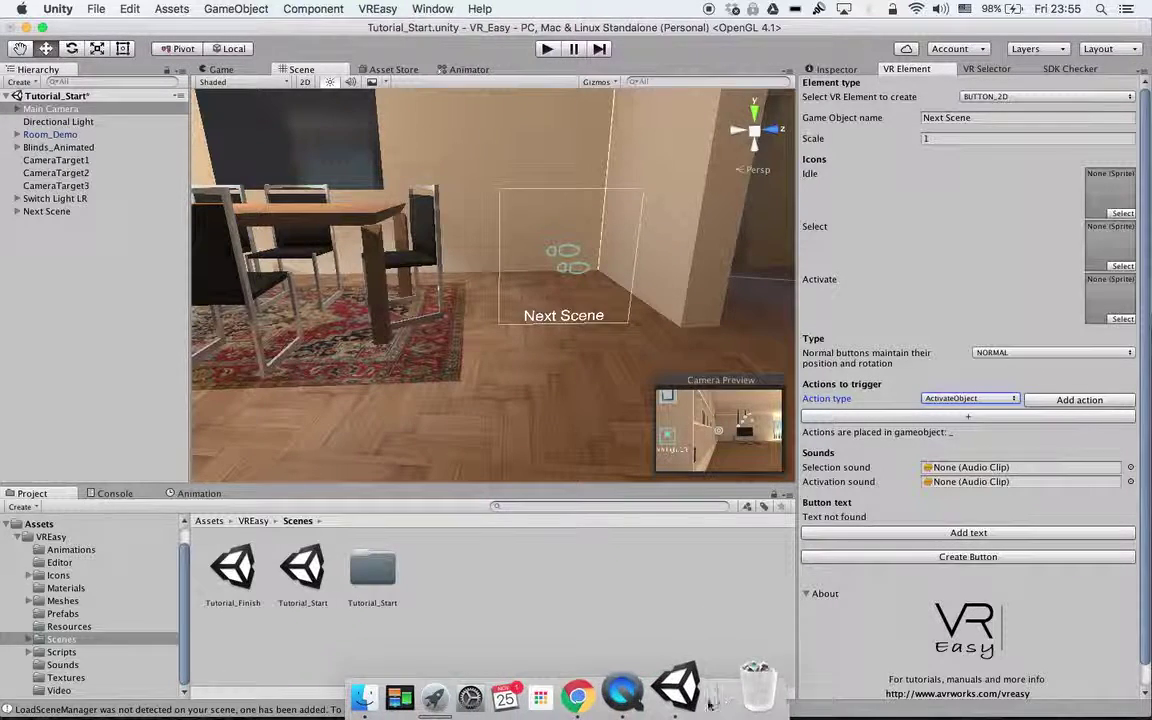